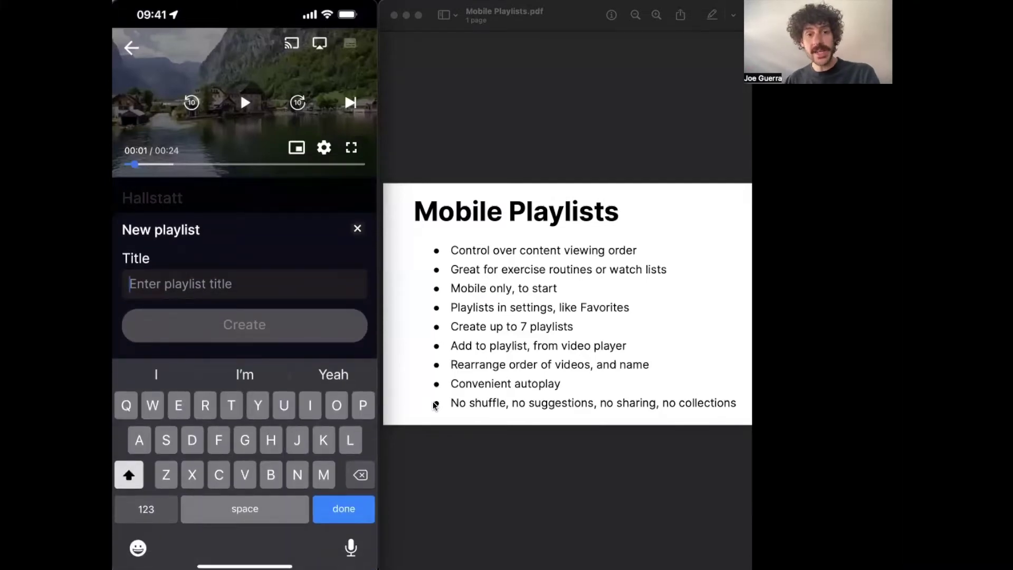
pyautogui.write('T')
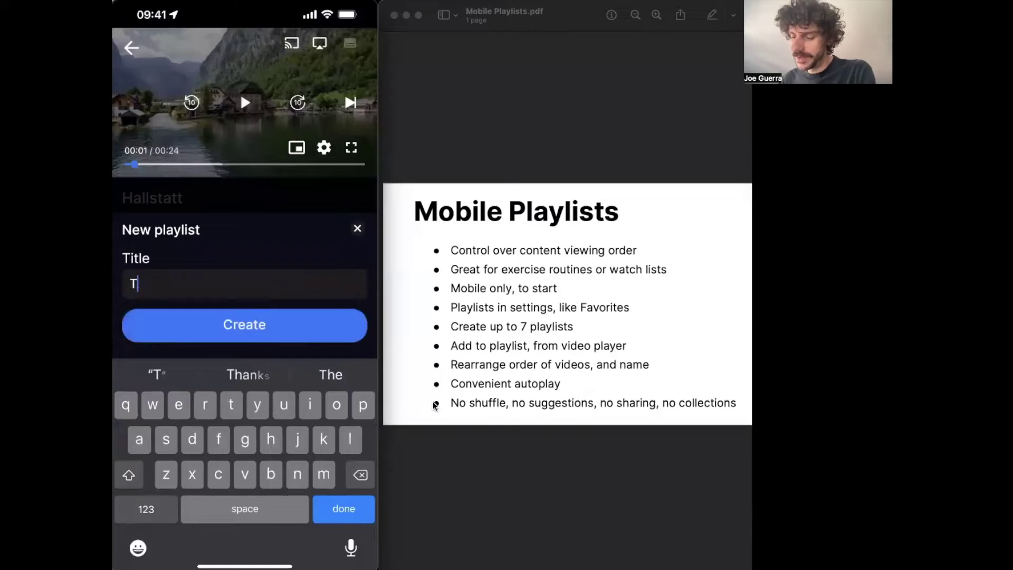
pyautogui.write('ravel')
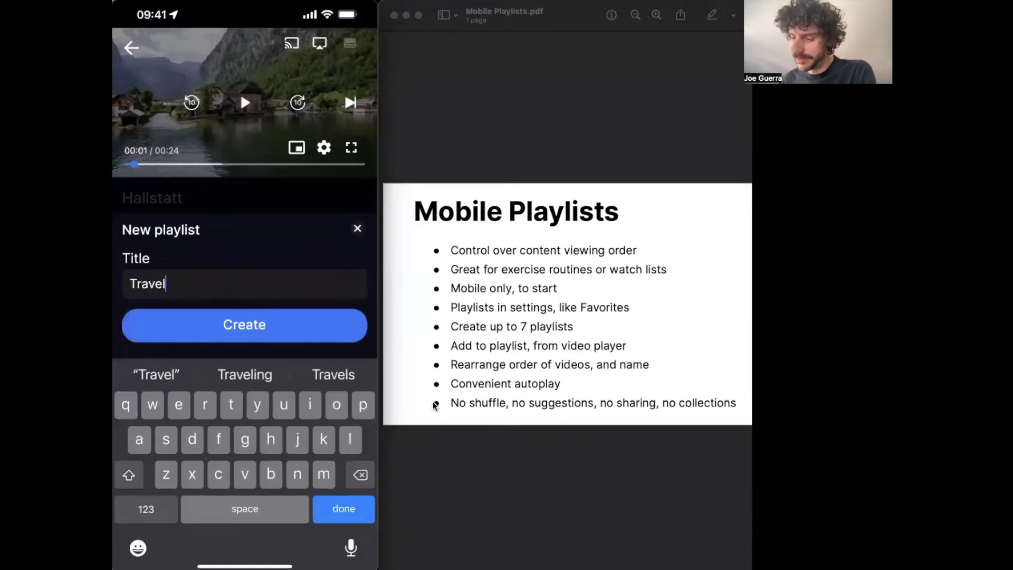
pyautogui.write('s')
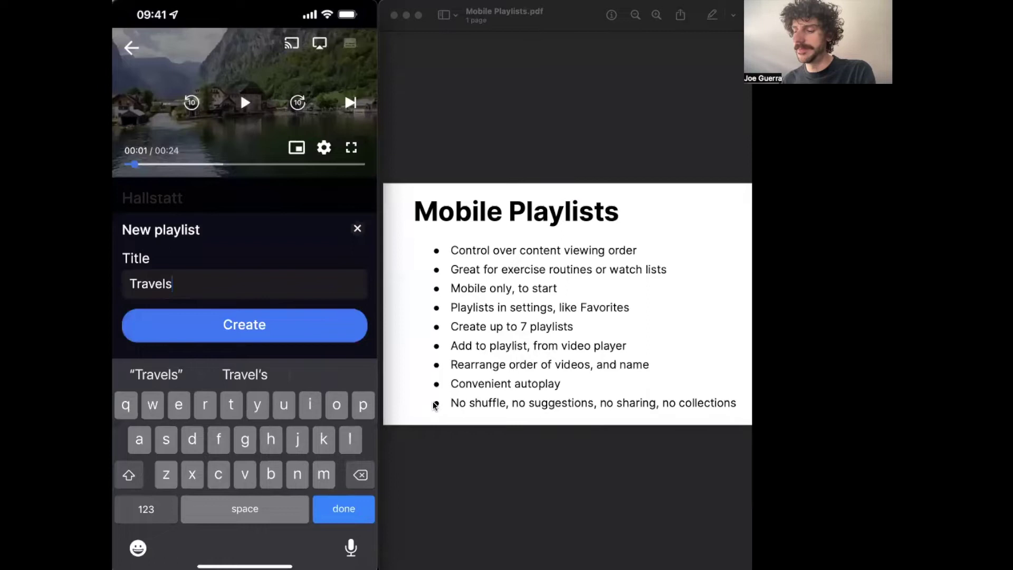
# Create the Travels playlist with its 2 videos.
pyautogui.click(244, 325)
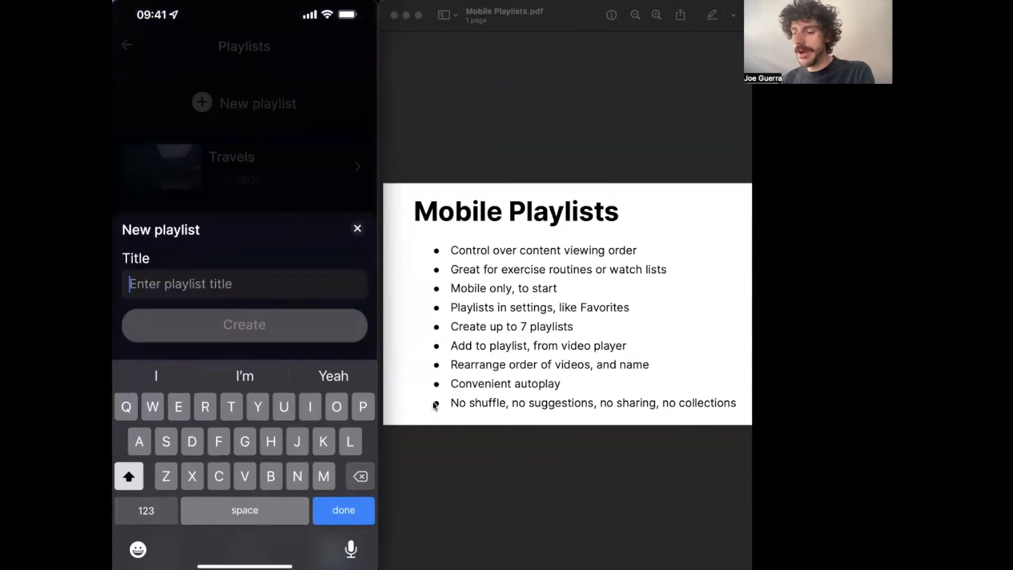
pyautogui.write('Y')
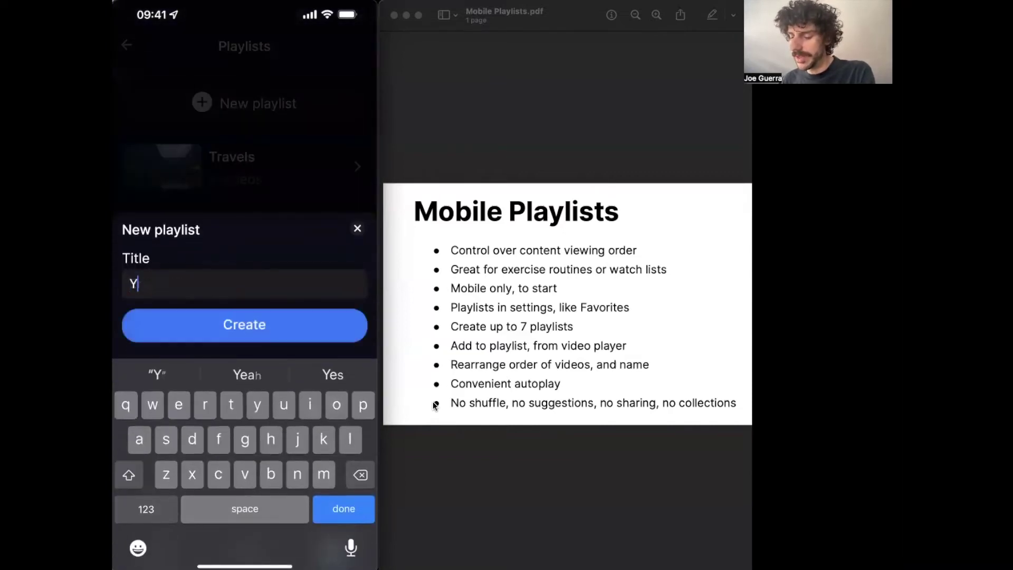
pyautogui.write('oga')
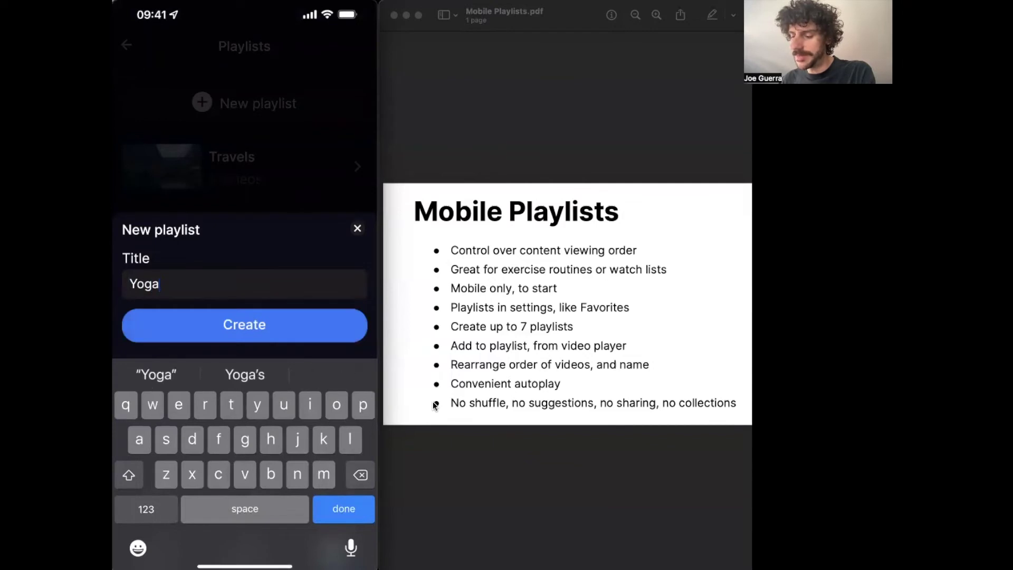
# Add two empty playlists named 'Yoga' and 'Meditation'.
pyautogui.press('Return')
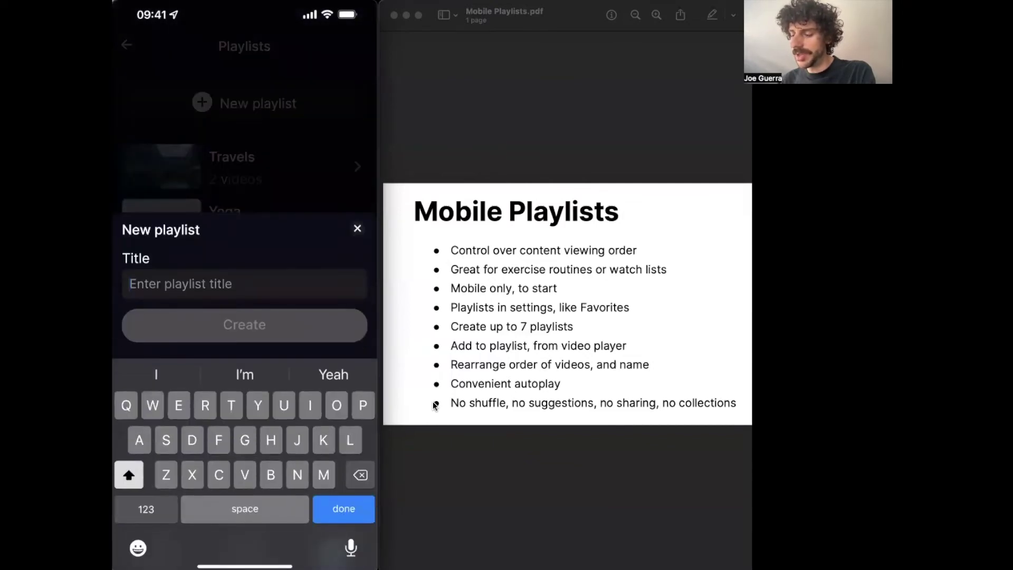
pyautogui.write('Med')
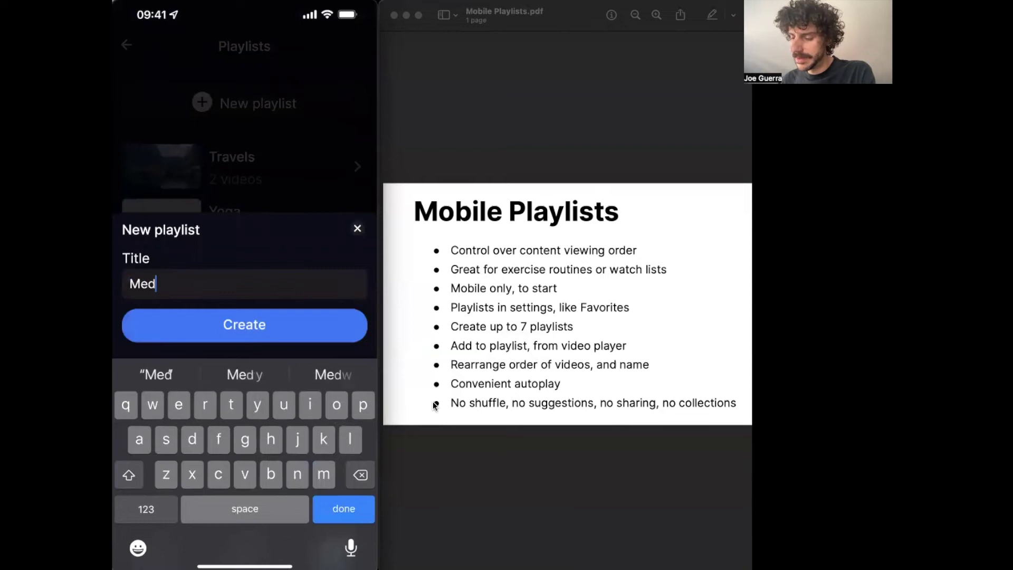
pyautogui.write('ita')
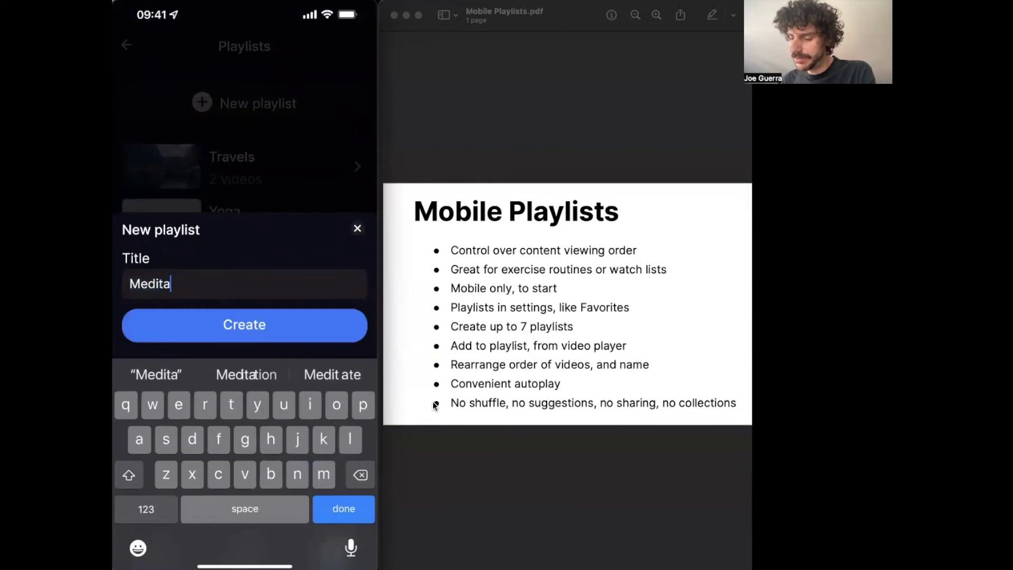
pyautogui.write('tion')
pyautogui.press('Return')
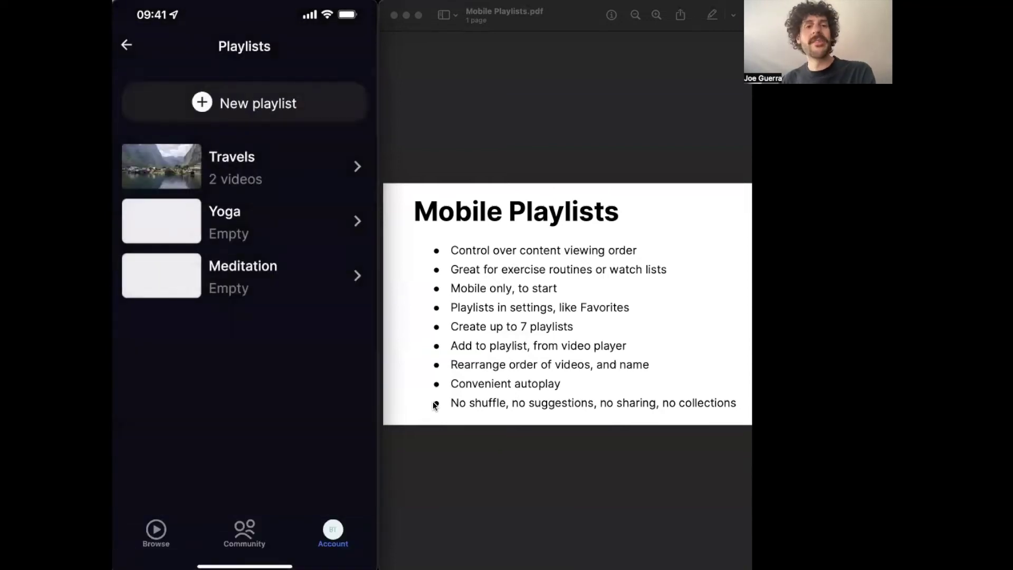